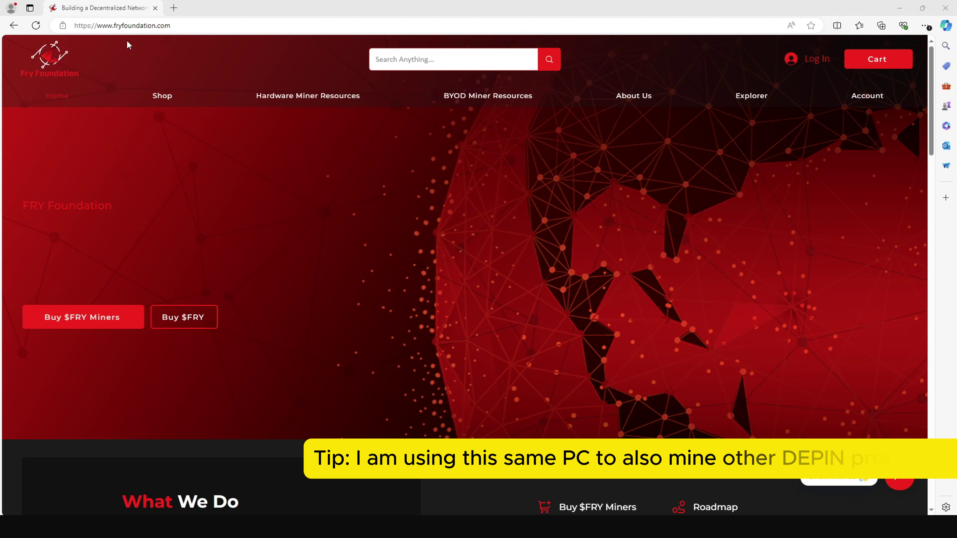
Step: Go to the $FRY Decibel Miners listing through the Shop menu
mouse_move(161, 95)
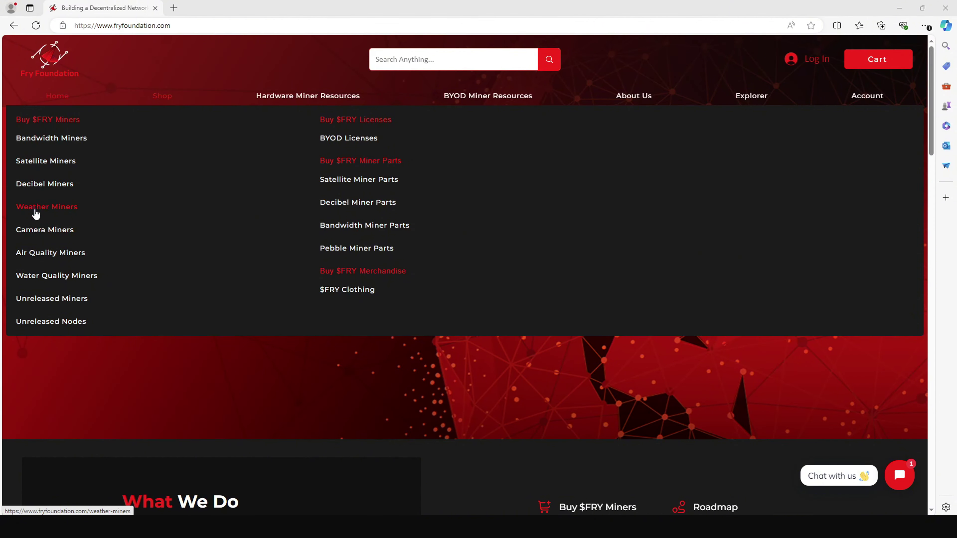
left_click(44, 184)
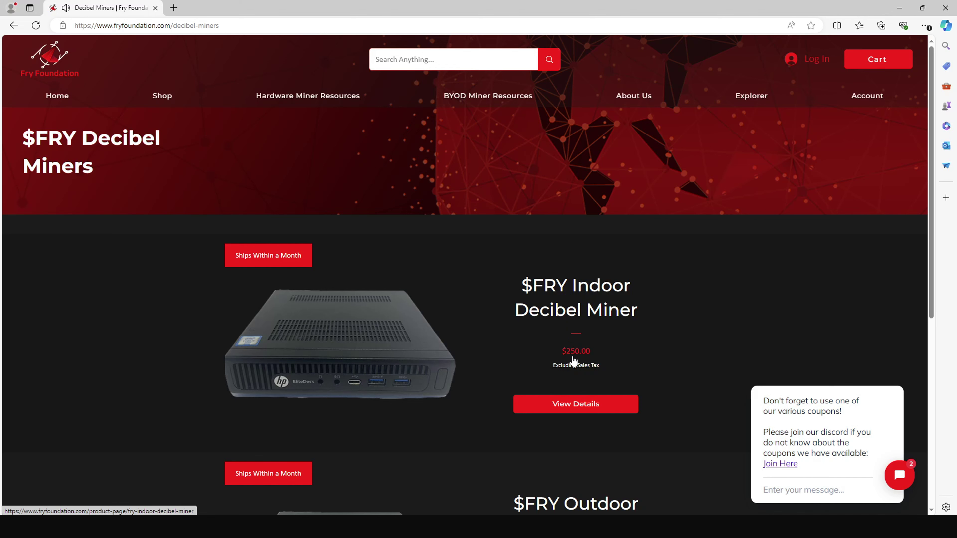
Step: Add one $250.00 $FRY Indoor Decibel Miner with an EU plug to the cart and view it
left_click(573, 396)
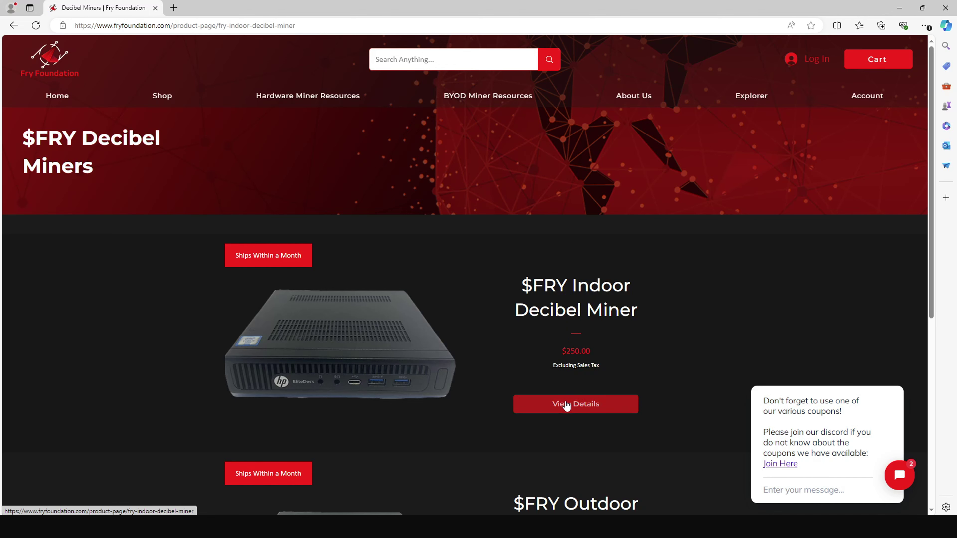
left_click(558, 274)
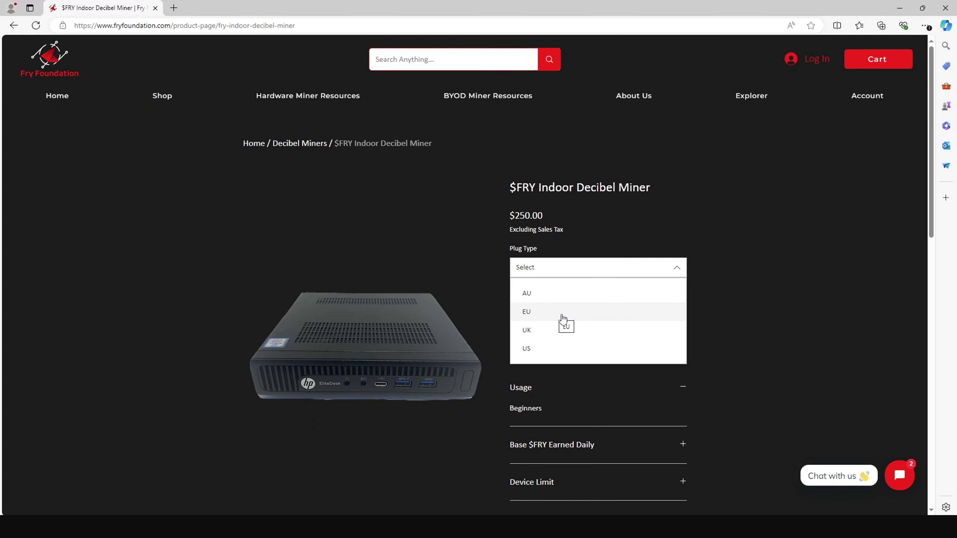
left_click(549, 318)
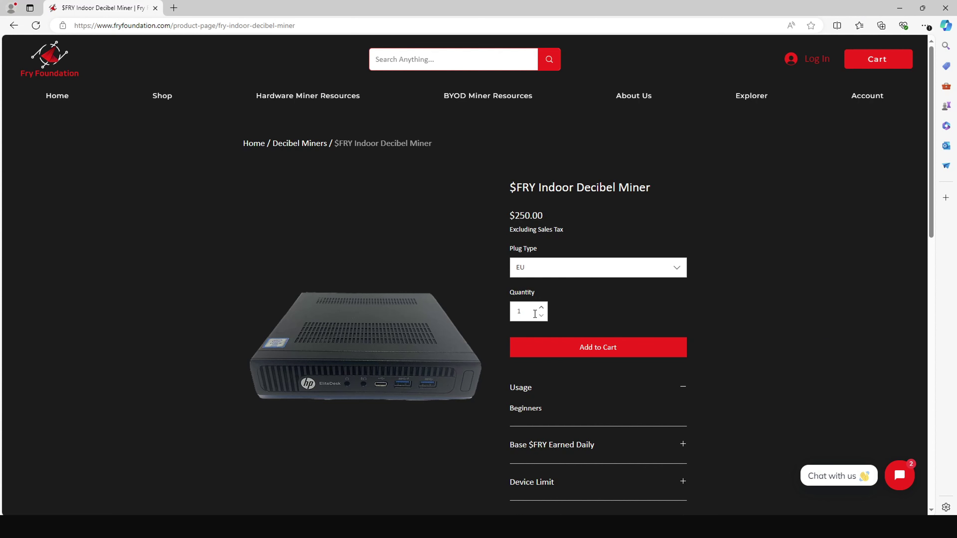
left_click(557, 354)
left_click(839, 489)
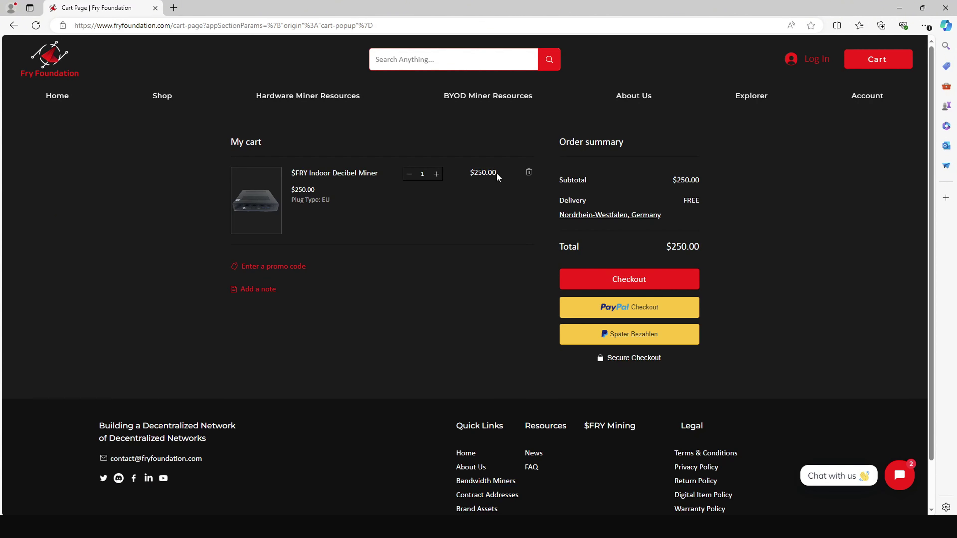
Step: Paste promo code DEPINspirationHUB into the promo field and apply it for a $162.50 total
left_click(299, 268)
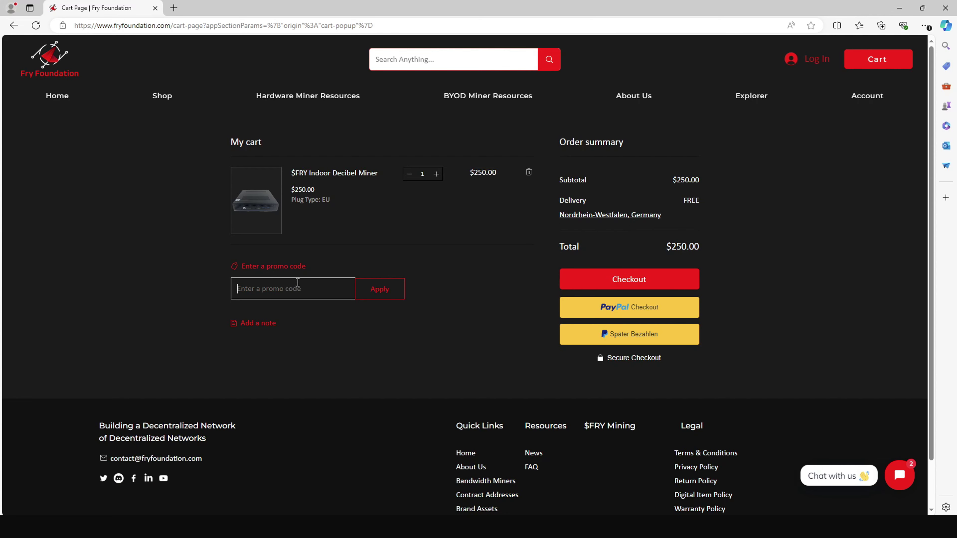
type("DEPINspirationHUB")
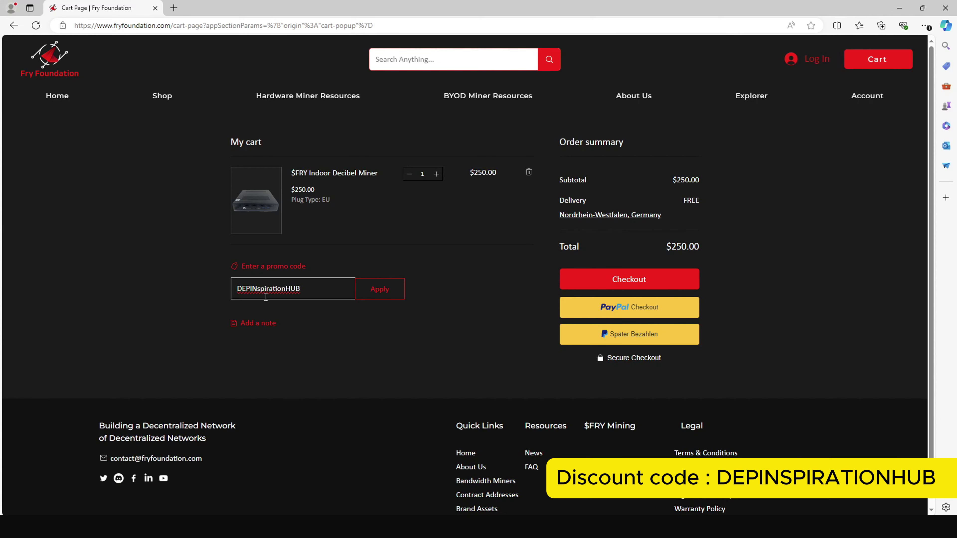
left_click(367, 289)
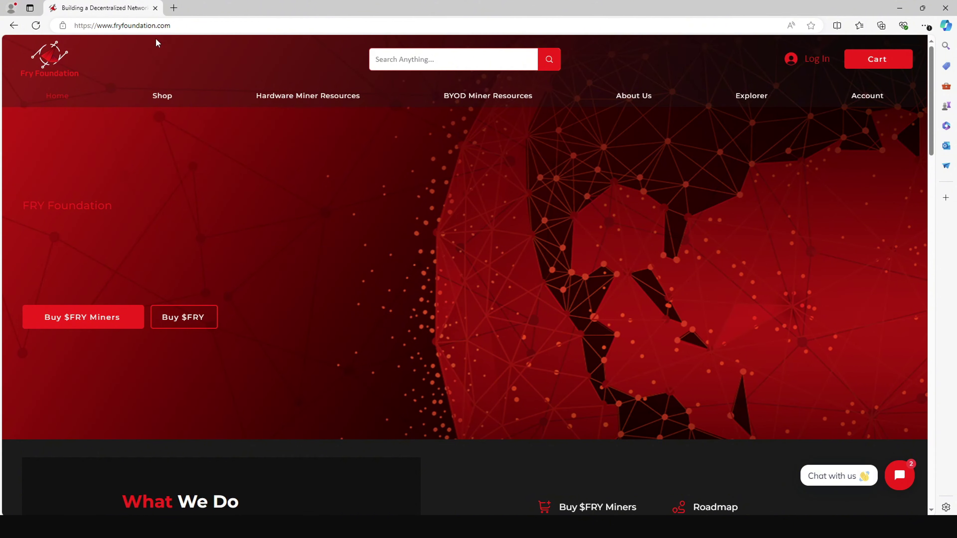
Step: Go to the Indoor Decibel Miner page under Hardware Miner Resources downloads
mouse_move(302, 98)
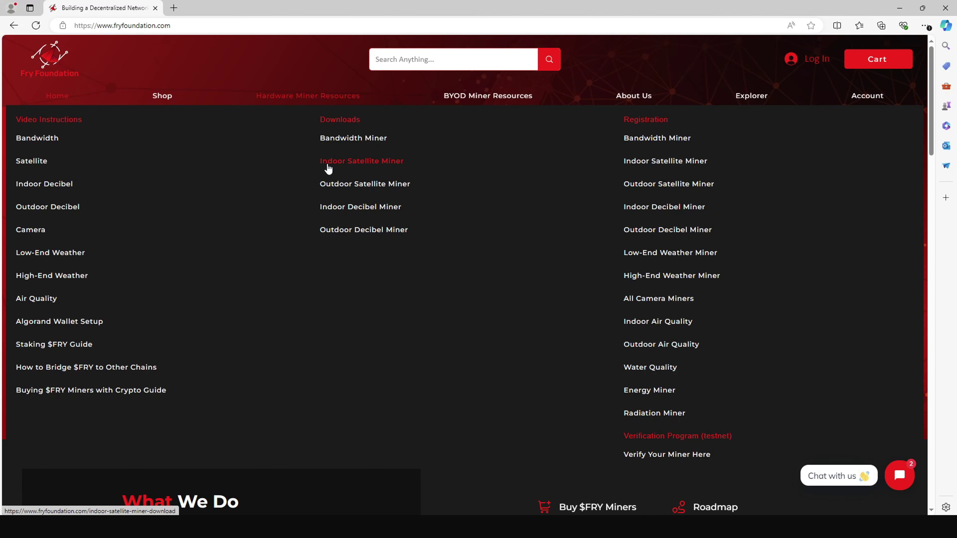
left_click(334, 208)
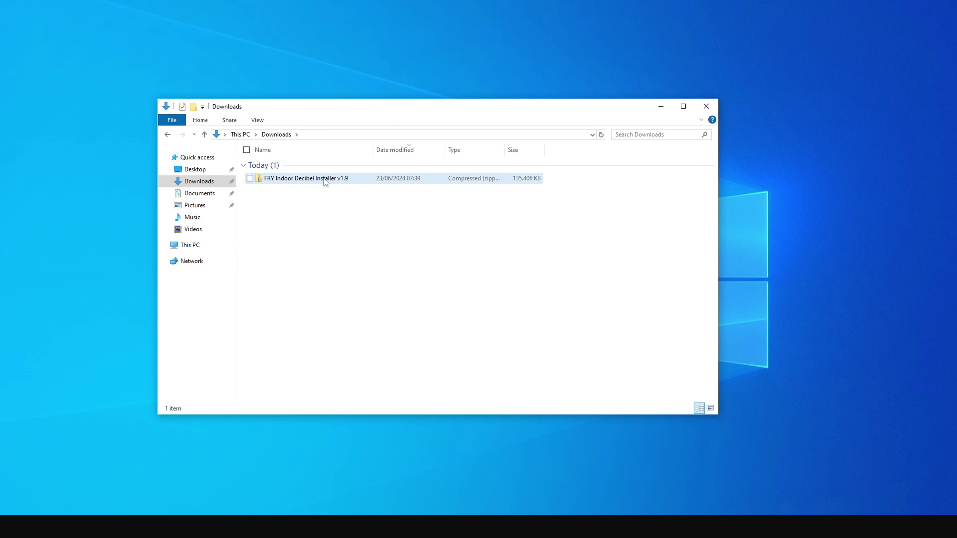
Step: Open the downloaded zip and run FRYIndoor_DecibelInstaller, allowing it through SmartScreen
double_click(315, 178)
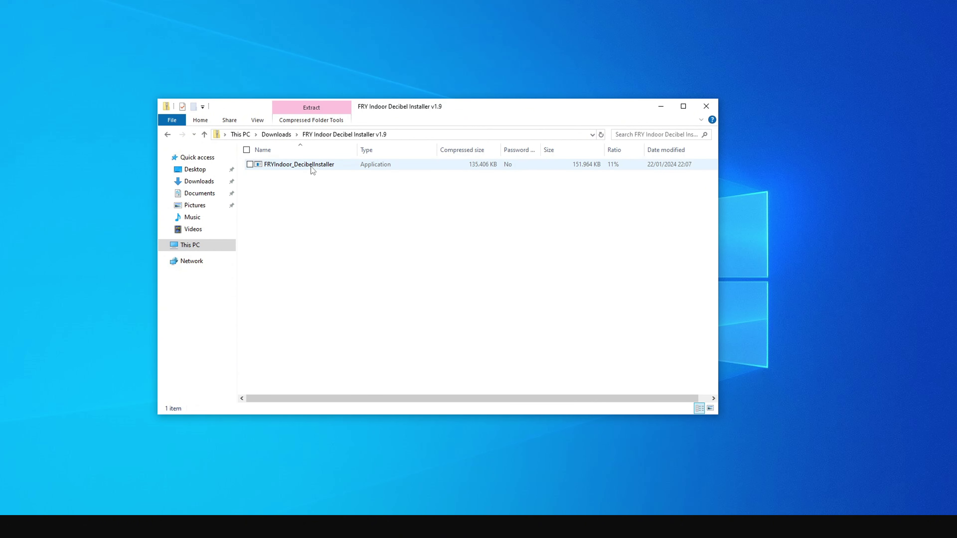
double_click(311, 166)
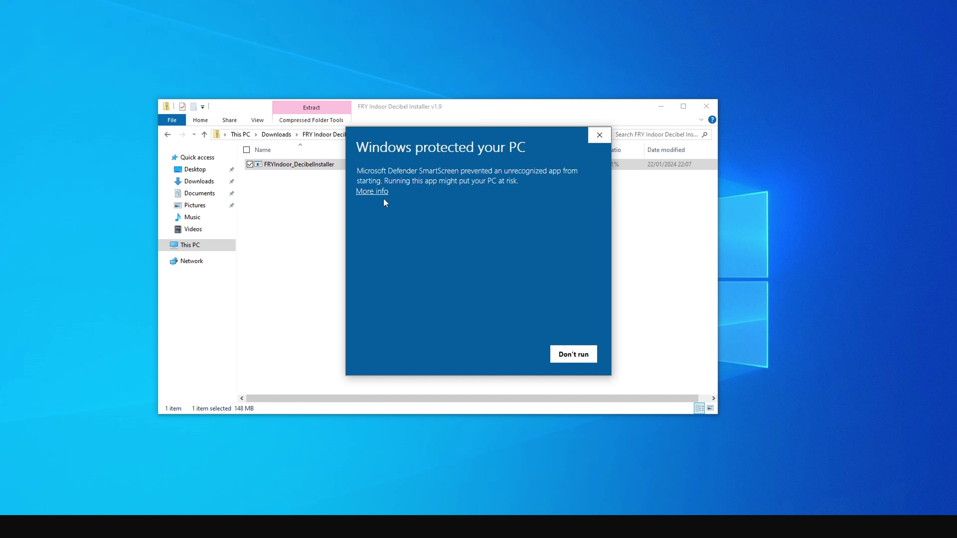
left_click(379, 192)
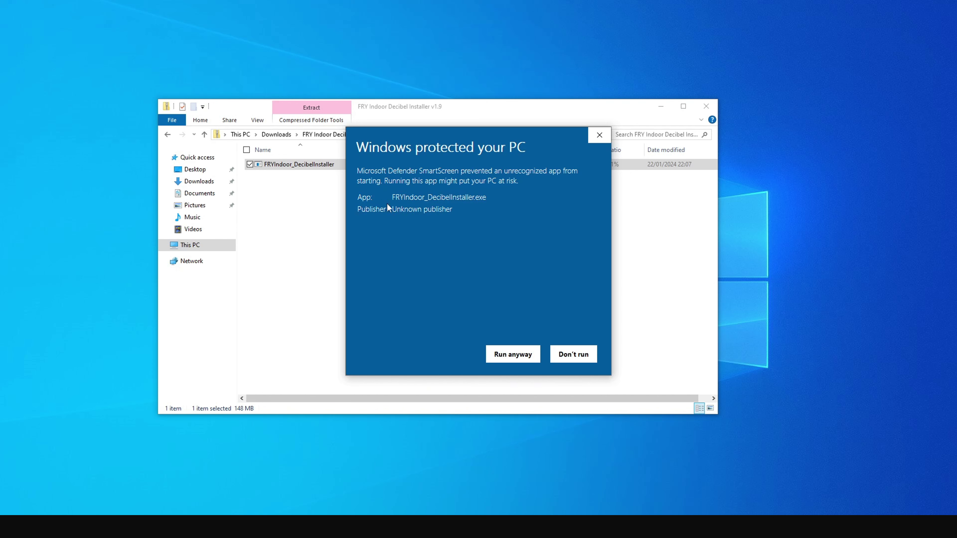
left_click(505, 355)
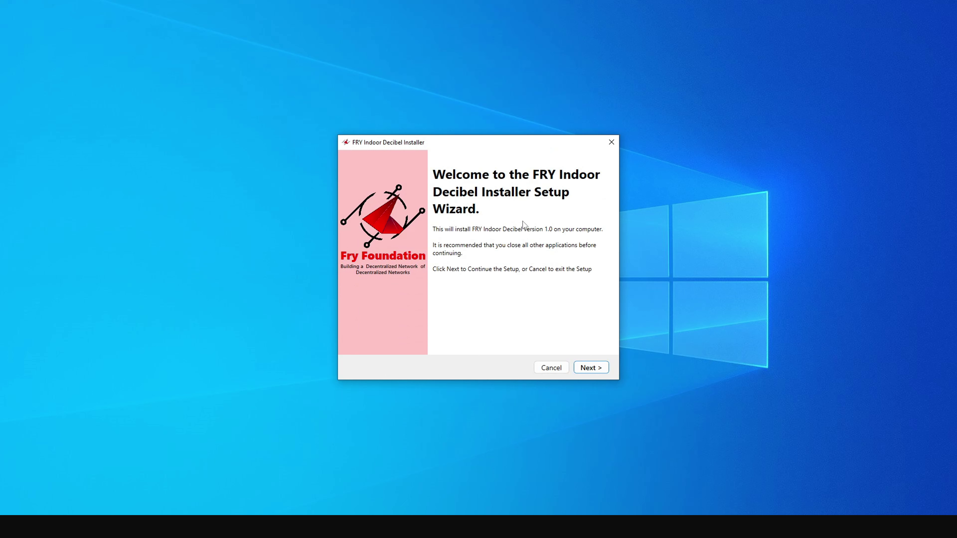
Step: Install FRY Indoor Decibel to the default path and finish Node.js setup with default options
left_click(598, 371)
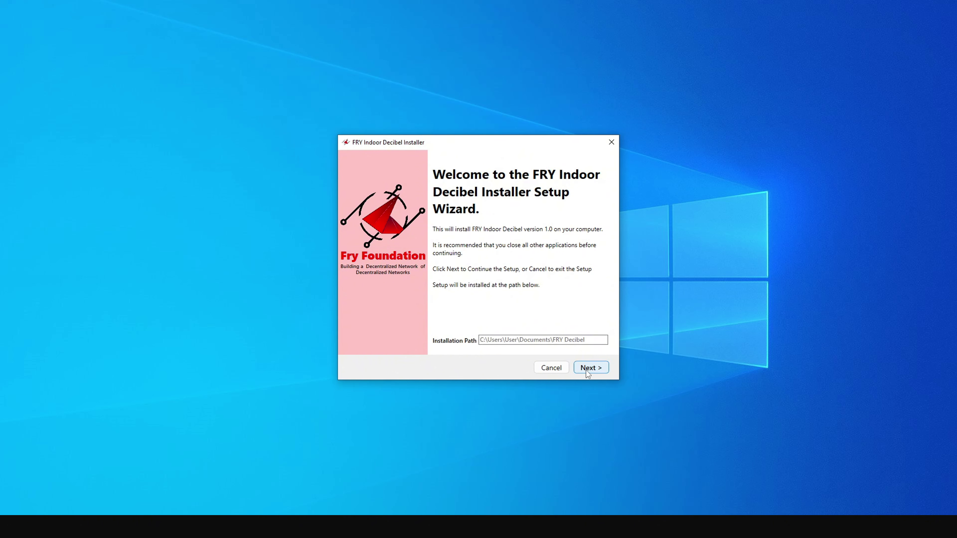
left_click(586, 370)
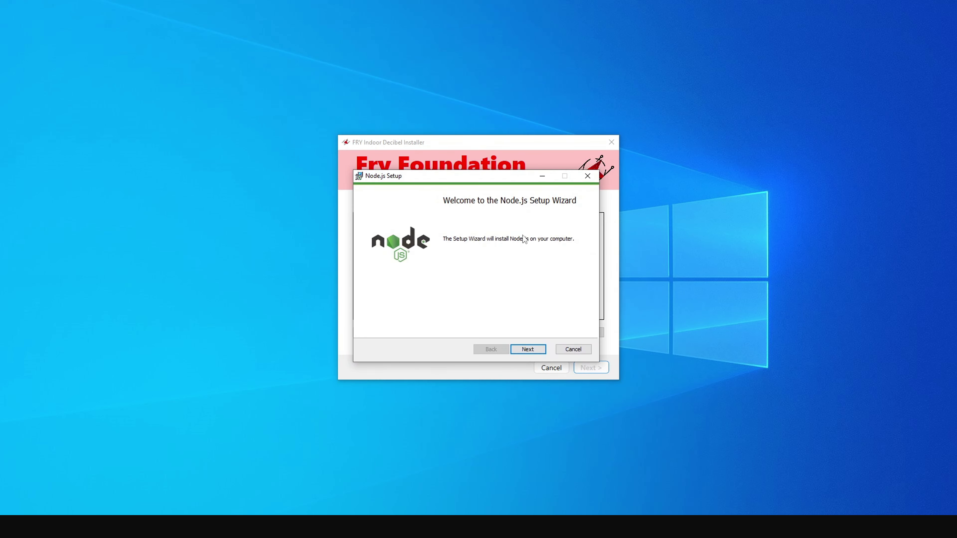
left_click(528, 347)
left_click(495, 331)
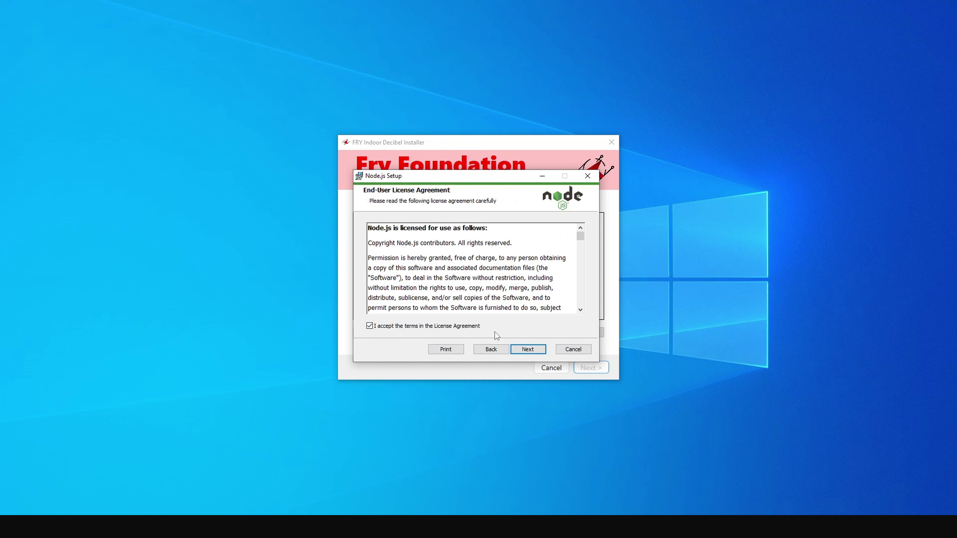
left_click(530, 349)
left_click(532, 354)
left_click(532, 354)
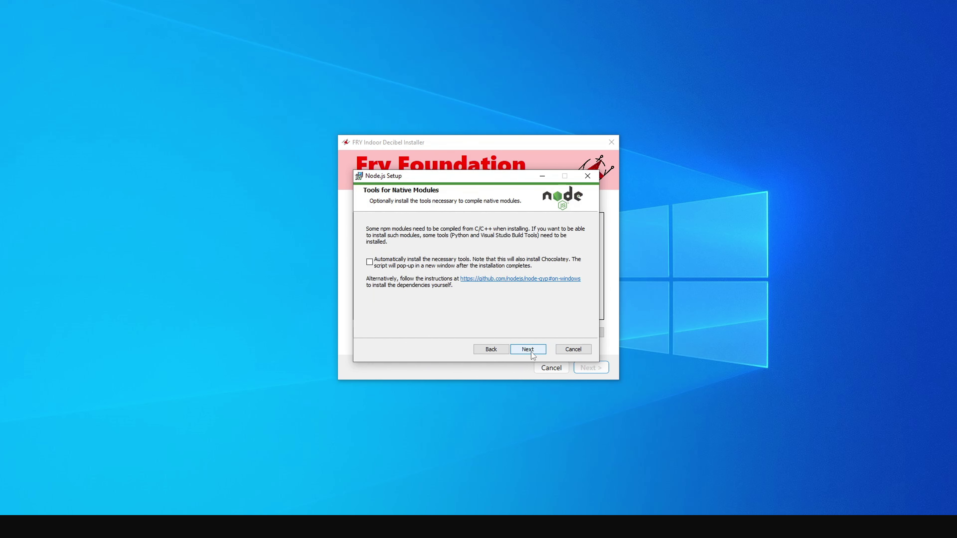
left_click(532, 352)
left_click(531, 352)
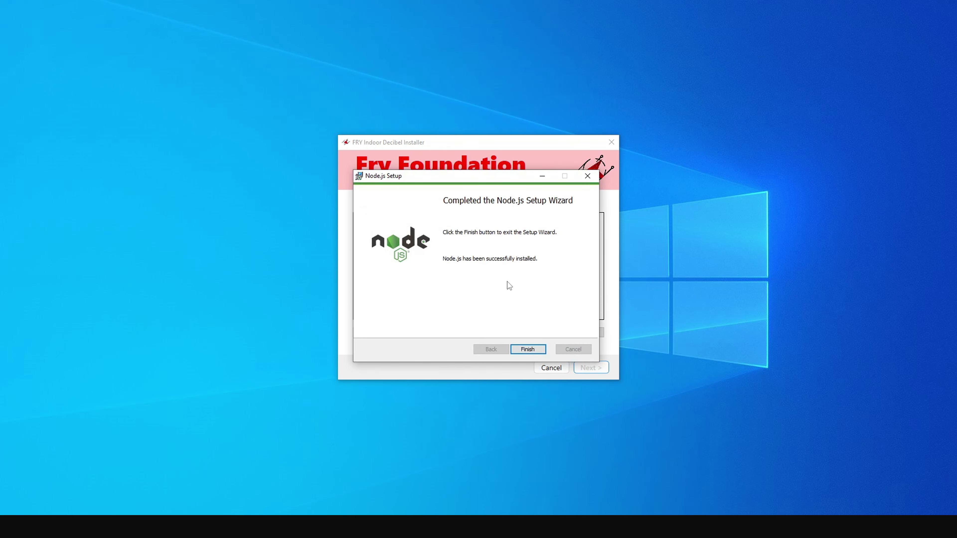
left_click(527, 349)
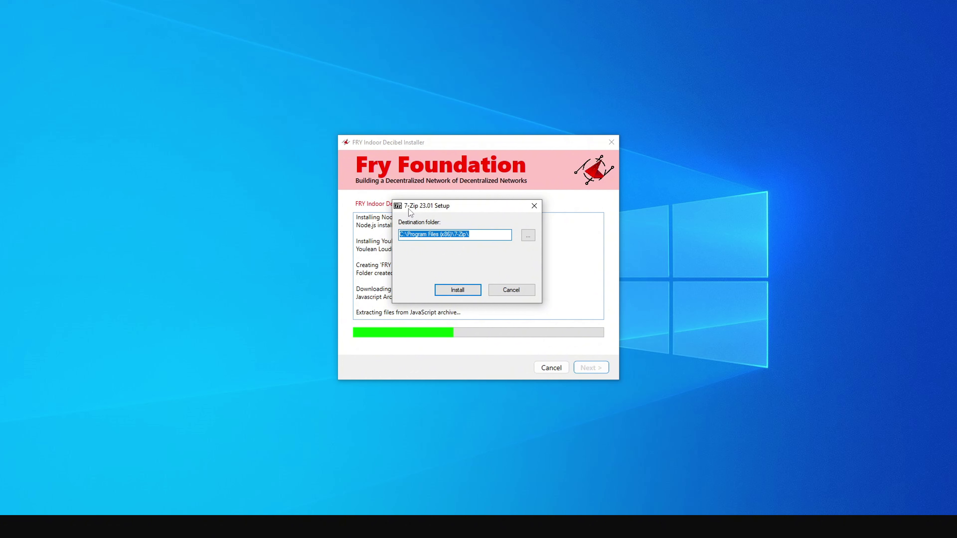
Step: Install 7-Zip to its default folder, dismiss the config.json error, and close the installer
left_click(451, 291)
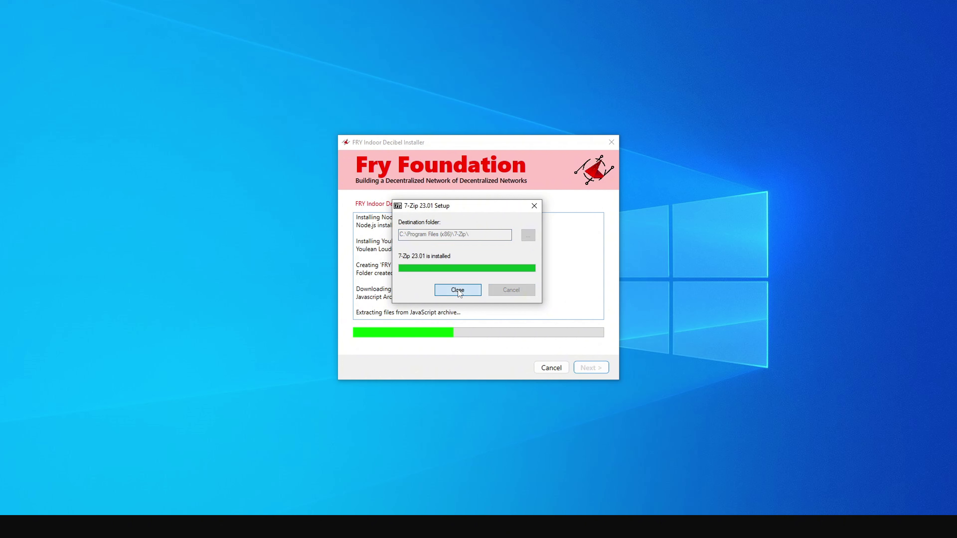
left_click(457, 289)
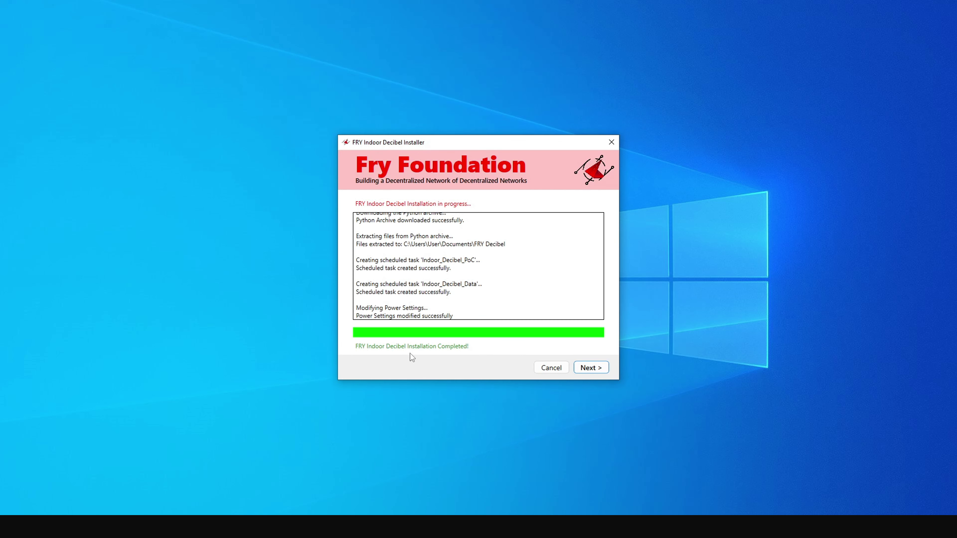
left_click(587, 368)
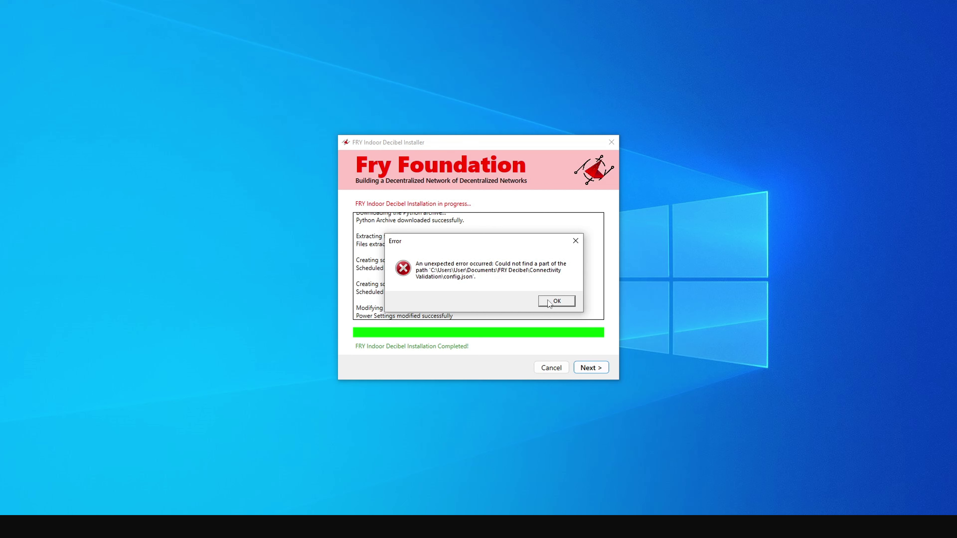
left_click(556, 301)
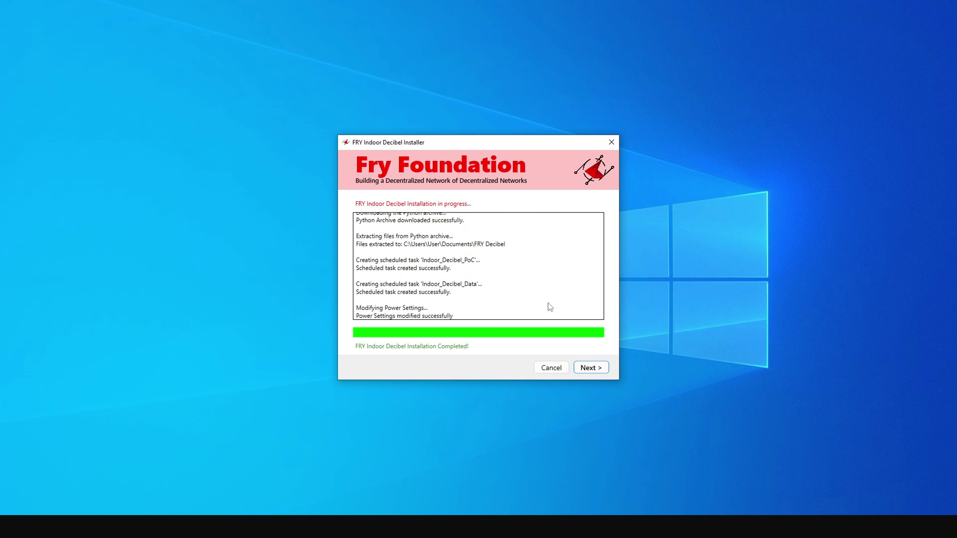
left_click(587, 366)
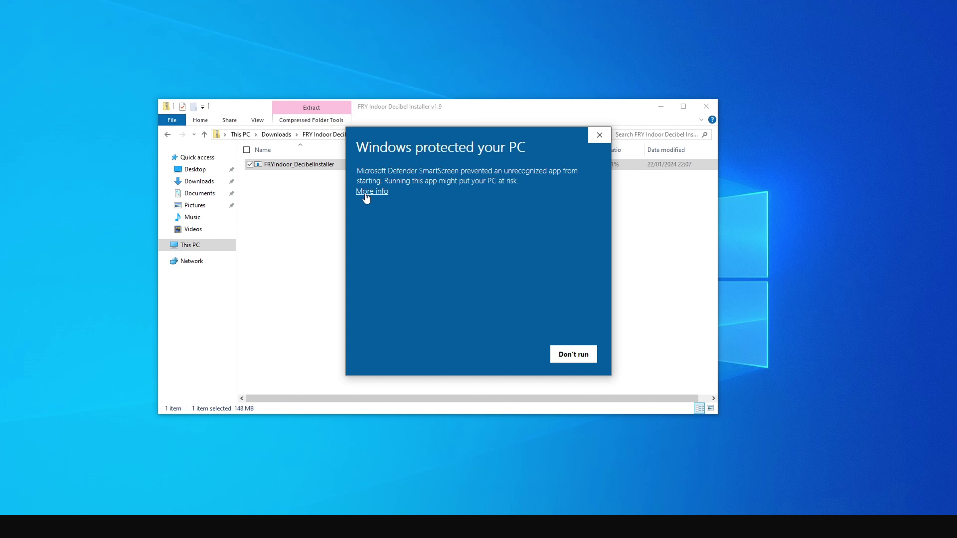
Step: Run the blocked installer anyway and uninstall the old FRY Decibel version
left_click(365, 192)
left_click(513, 354)
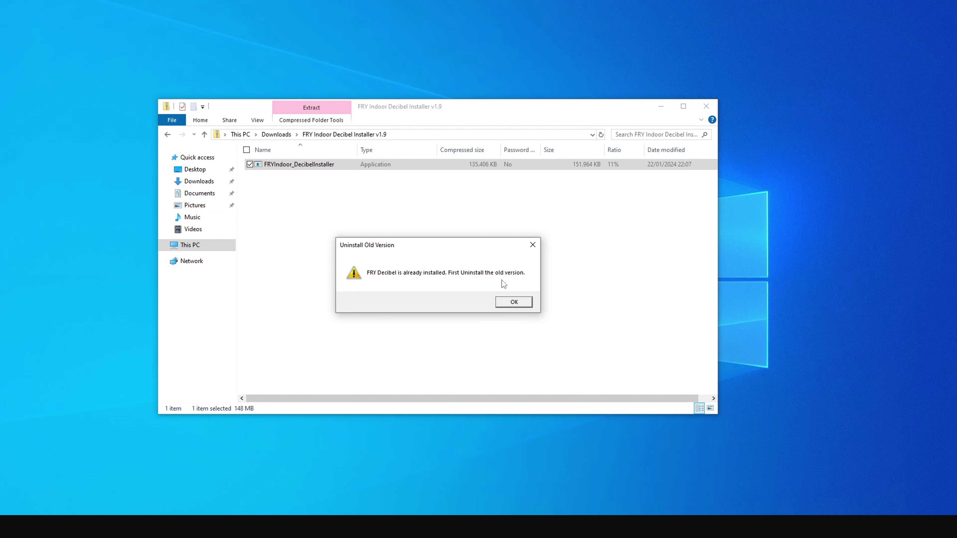
left_click(514, 301)
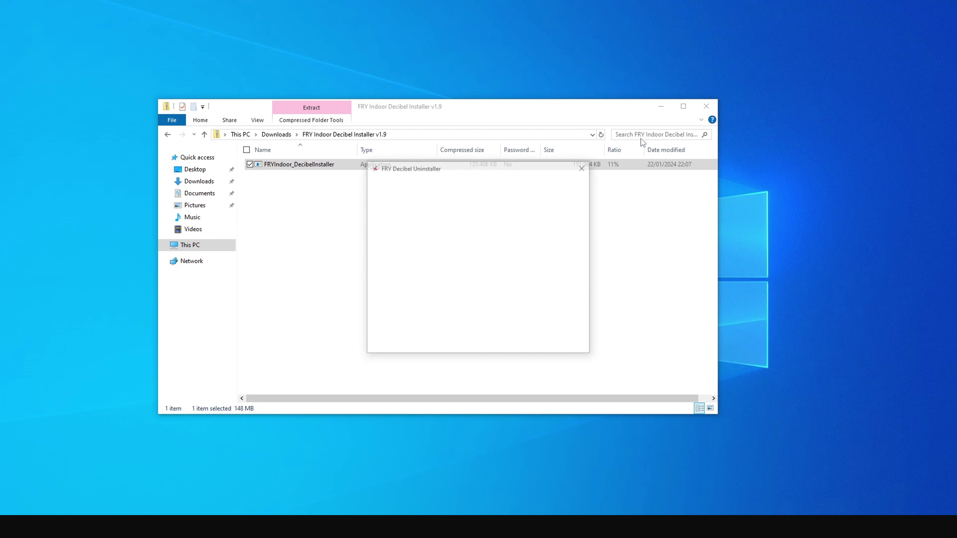
left_click(564, 344)
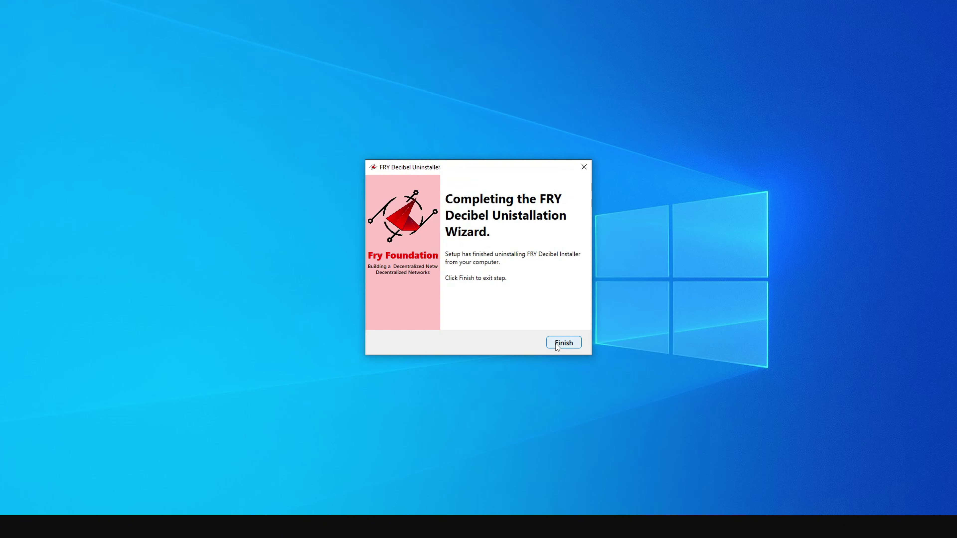
left_click(555, 344)
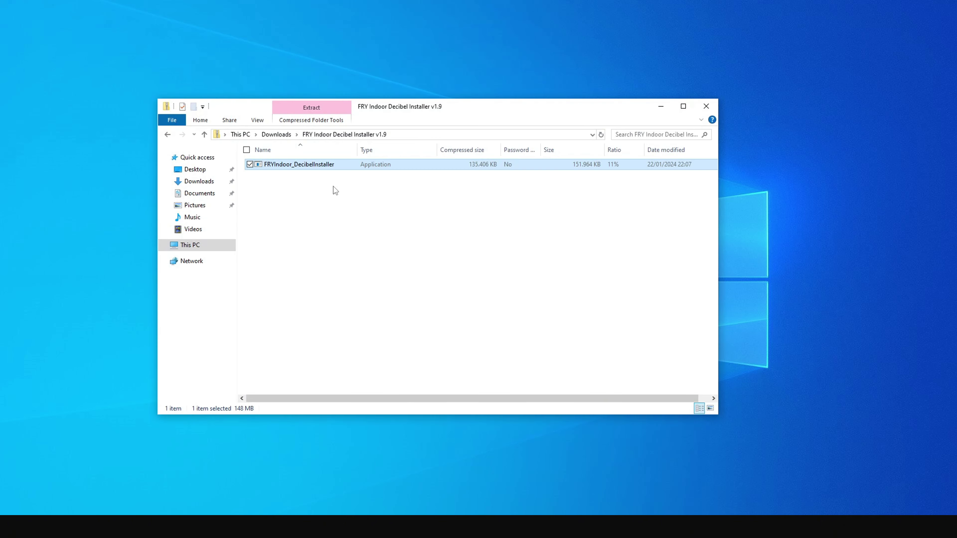
Step: Relaunch FRYIndoor_DecibelInstaller past SmartScreen and run the installation through to completion
double_click(306, 164)
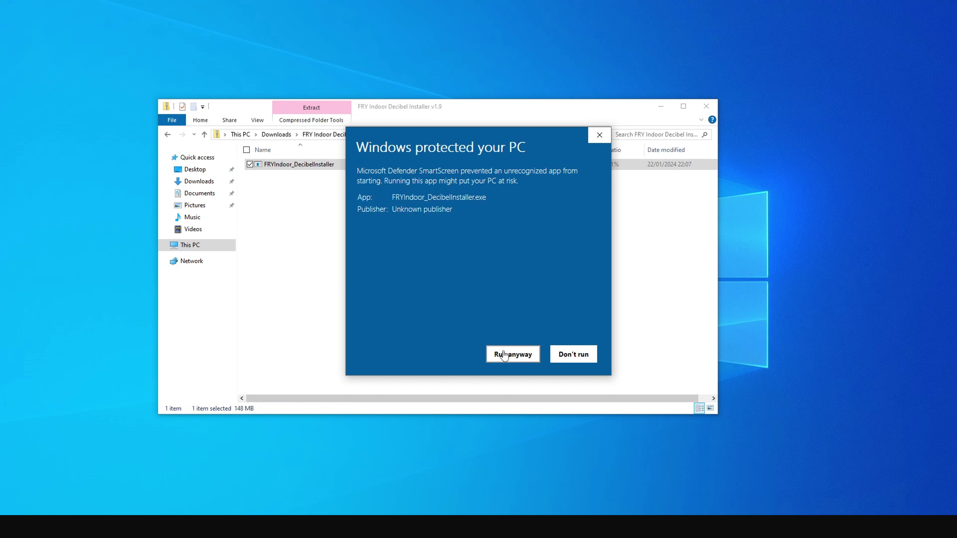
left_click(513, 353)
left_click(661, 107)
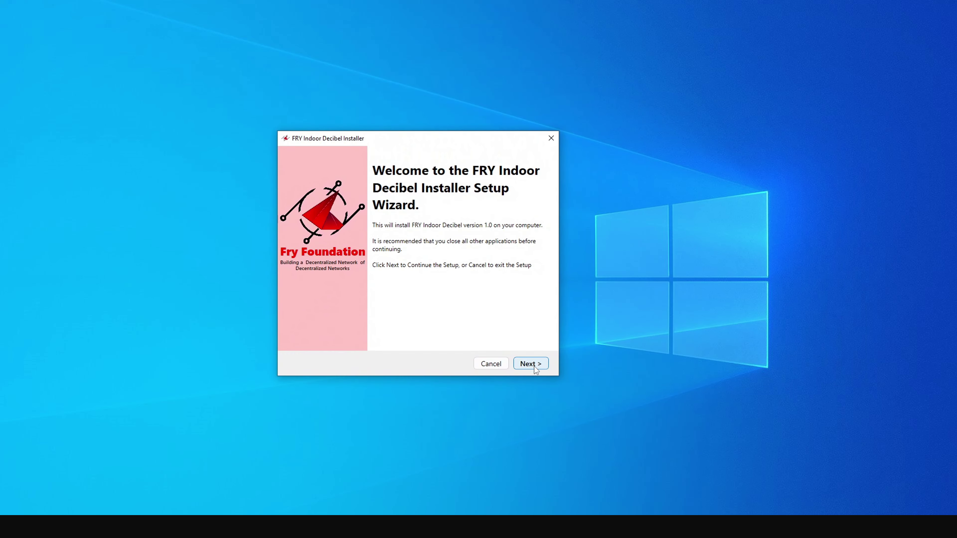
left_click(534, 366)
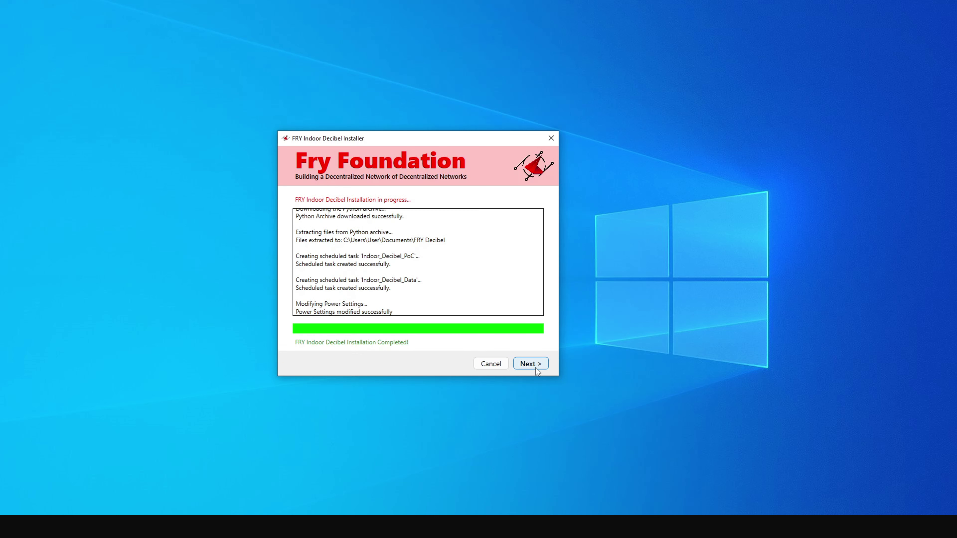
left_click(535, 367)
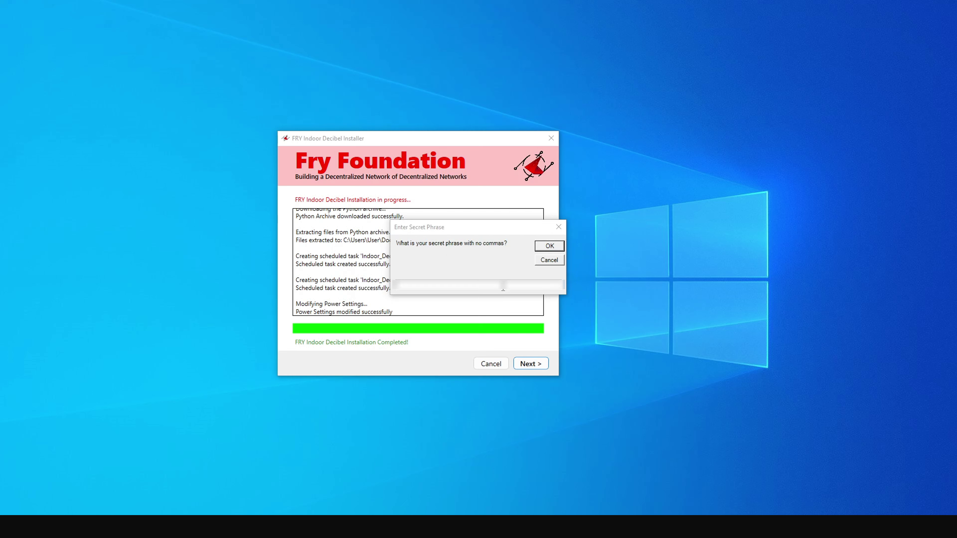
Step: Paste the secret phrase into Enter Secret Phrase, confirm it, and finish the installer
key("ctrl+v")
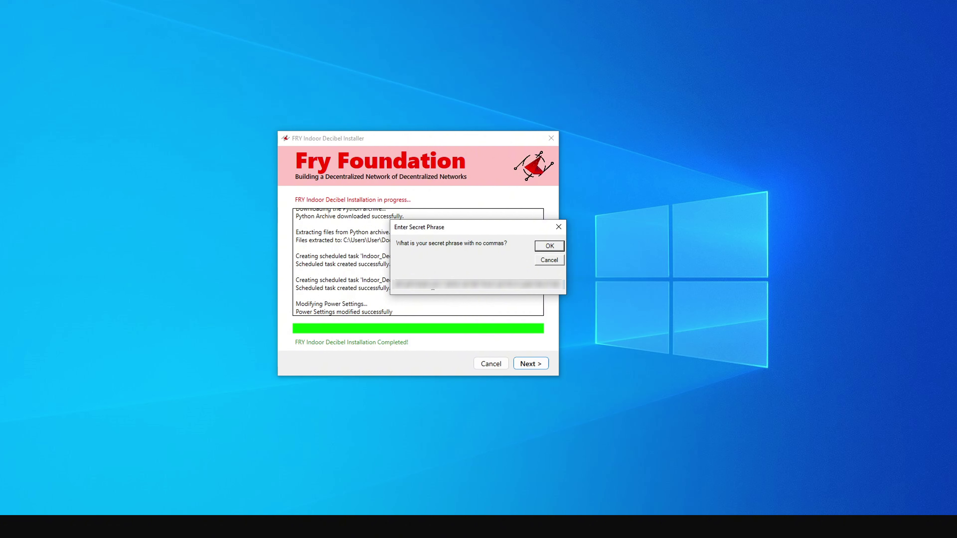
left_click(545, 245)
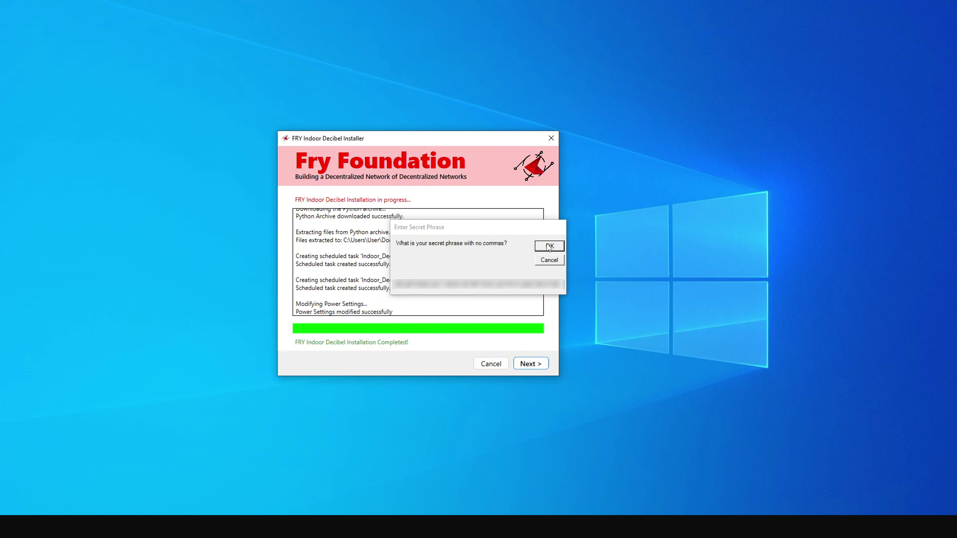
left_click(532, 364)
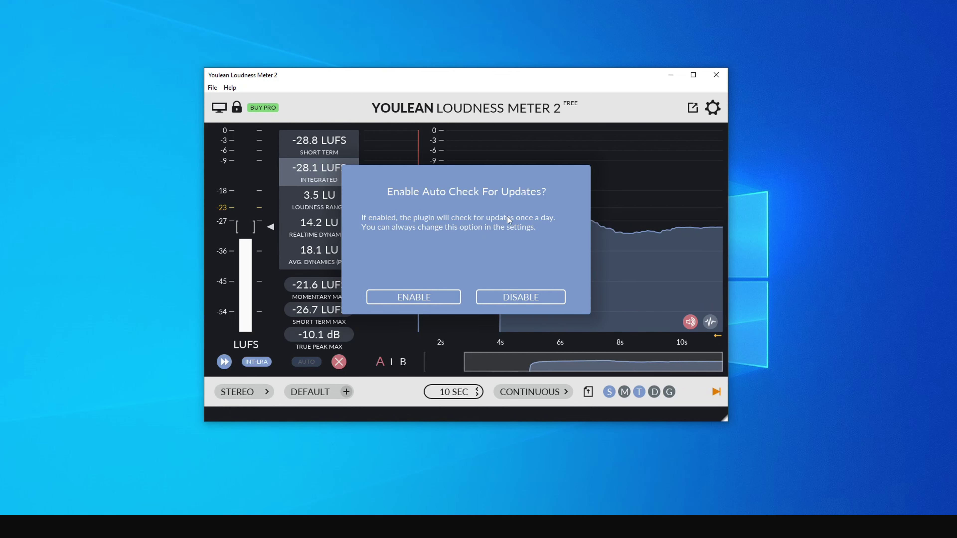
Step: Disable automatic update checks in Youlean Loudness Meter 2 and minimize the meter window
left_click(510, 302)
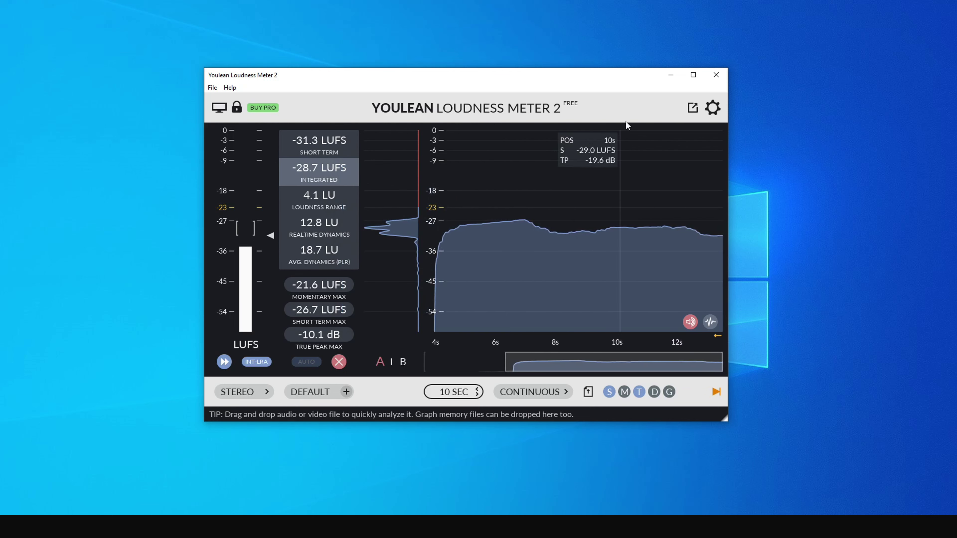
left_click(669, 77)
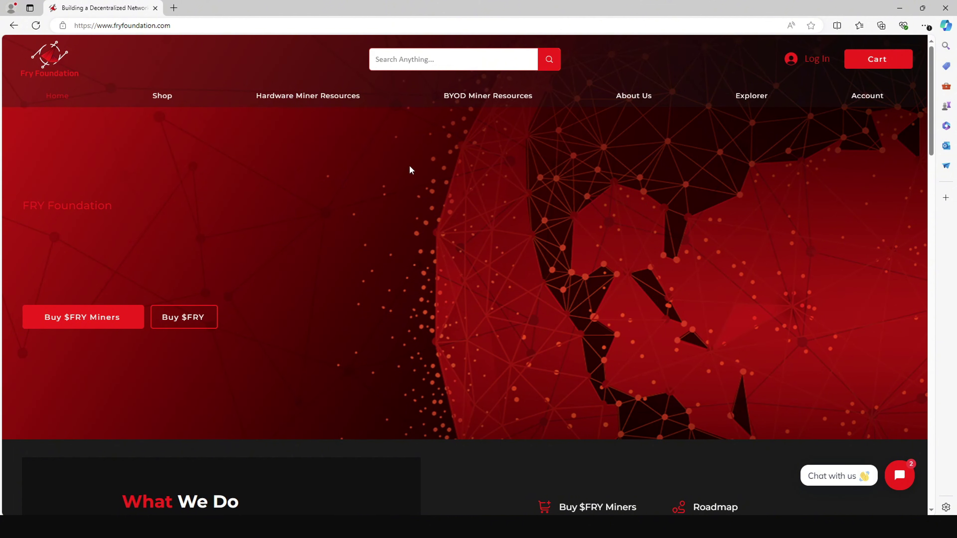
Step: Go to Indoor Decibel Miner under the Hardware Miner Resources registration menu
mouse_move(291, 97)
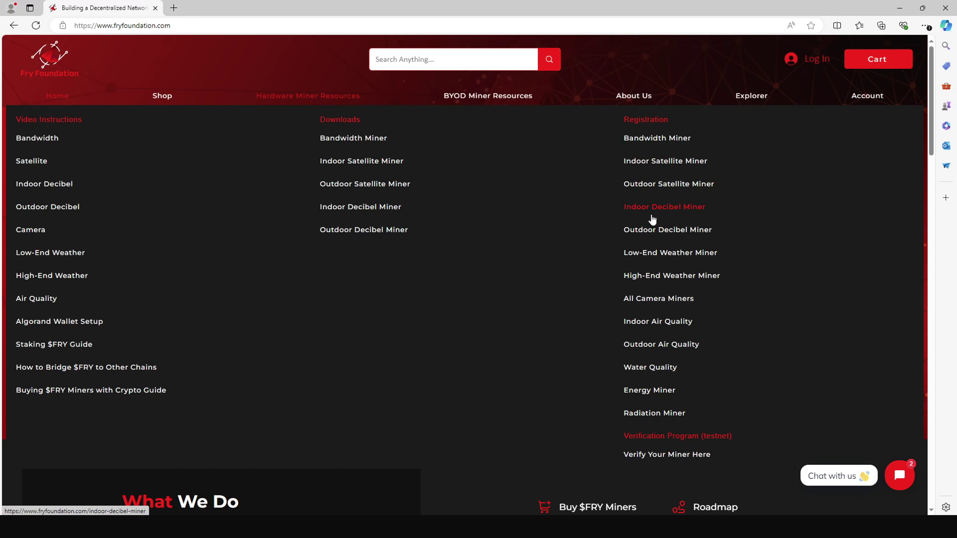
left_click(642, 212)
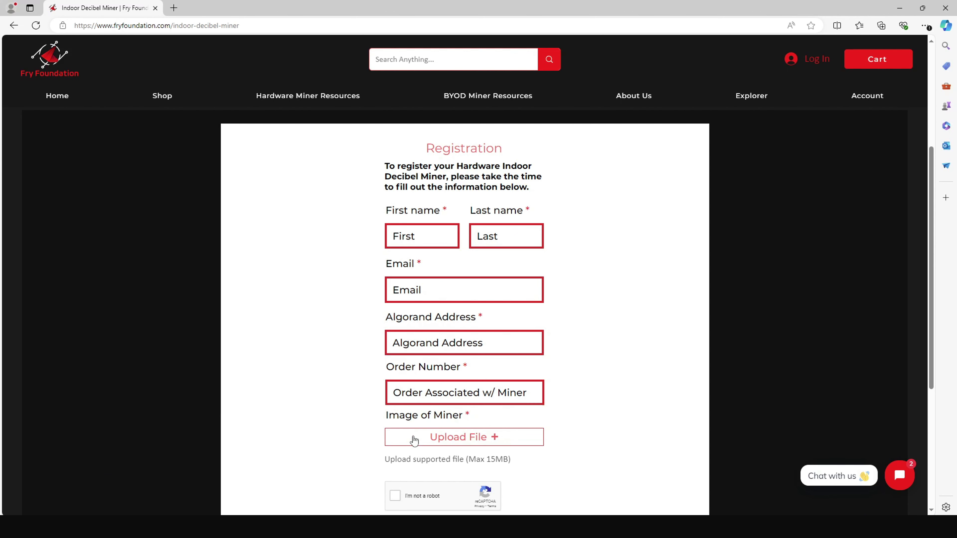
Step: Submit the Indoor Decibel Miner hardware registration form
scroll(412, 440, "down", 3)
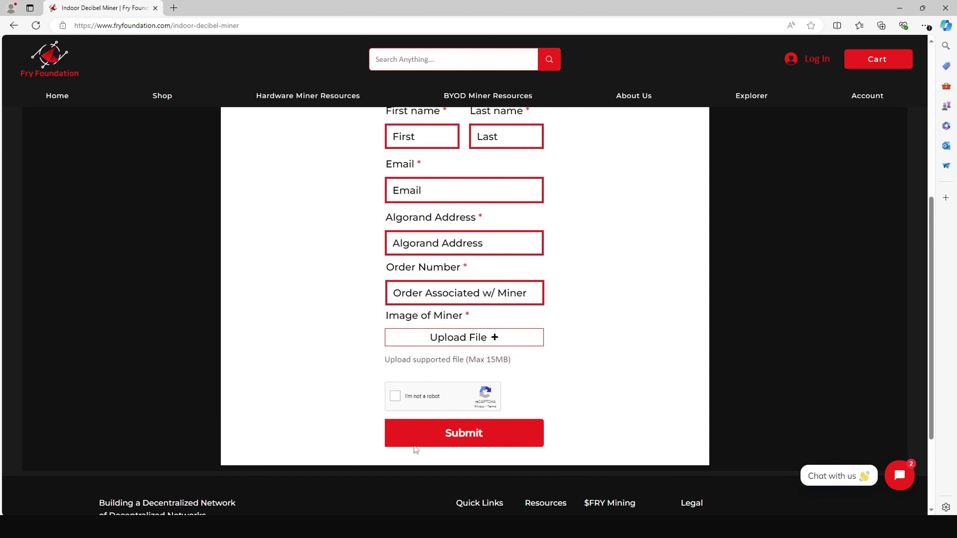
left_click(423, 434)
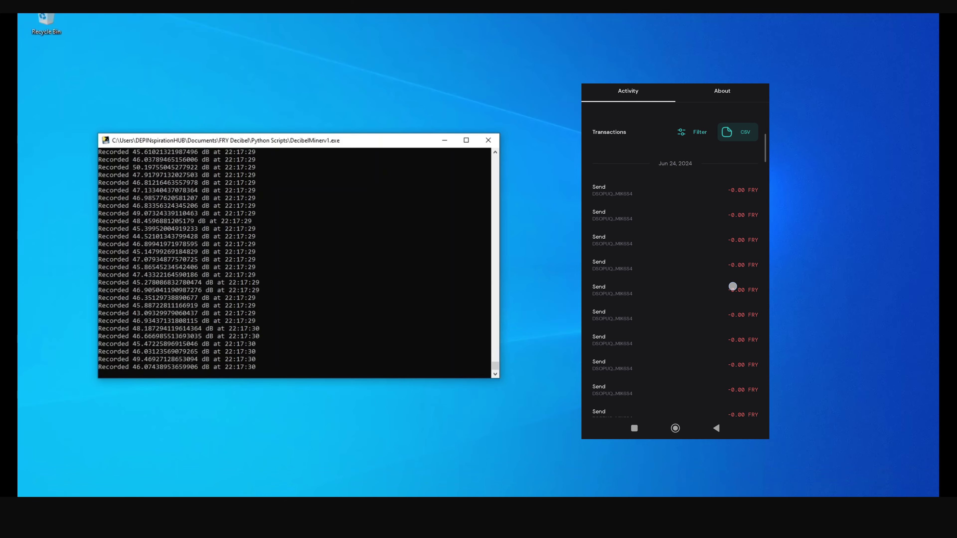
left_click_drag(732, 286, 731, 196)
left_click_drag(715, 268, 727, 191)
left_click_drag(716, 251, 715, 259)
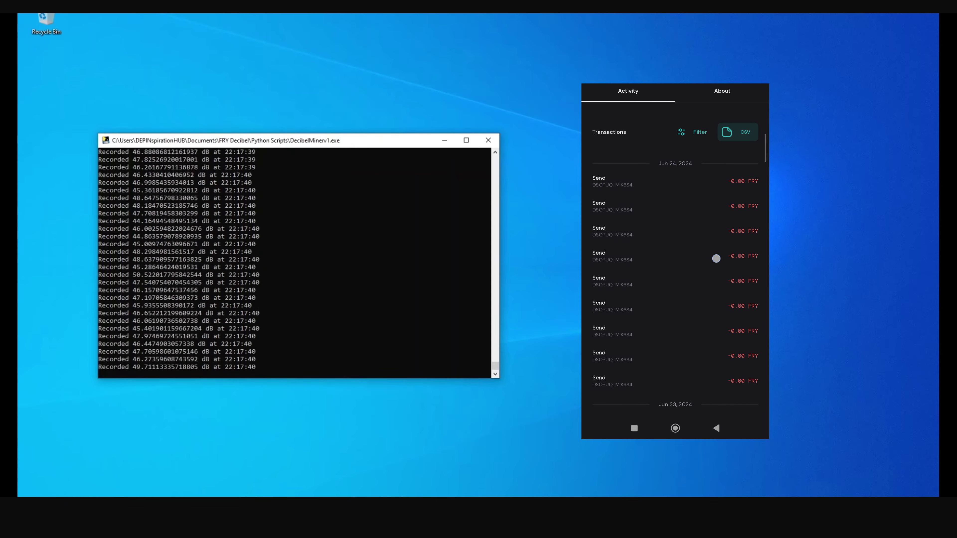